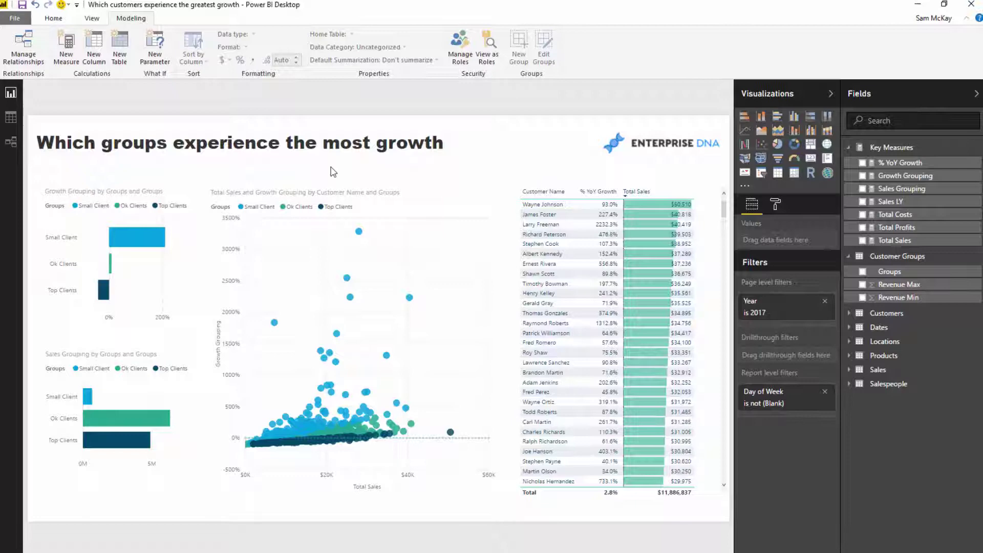
Check the Customer Groups table data, then select the Growth Grouping by Groups bar chart.
{"action": "left_click", "coordinate": [11, 117]}
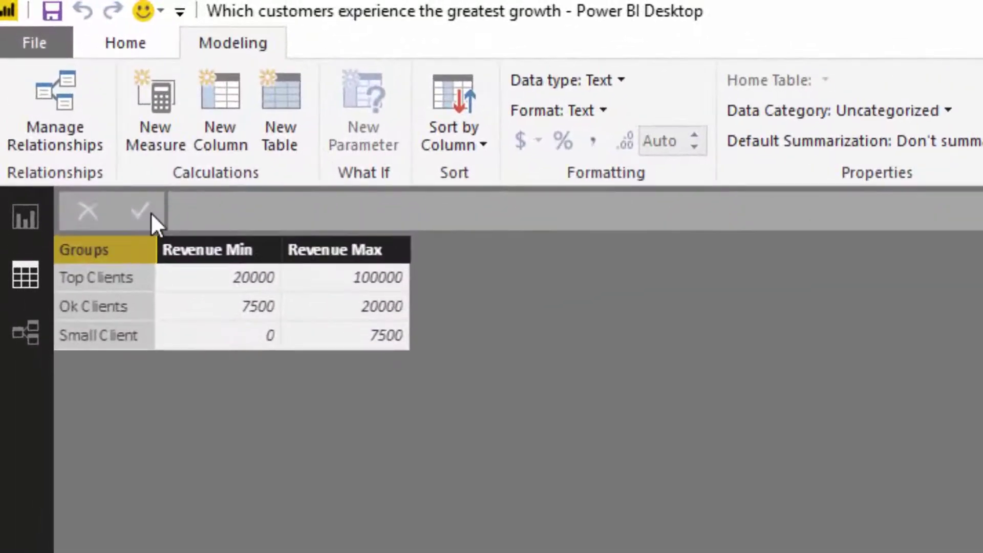
{"action": "left_click", "coordinate": [149, 50]}
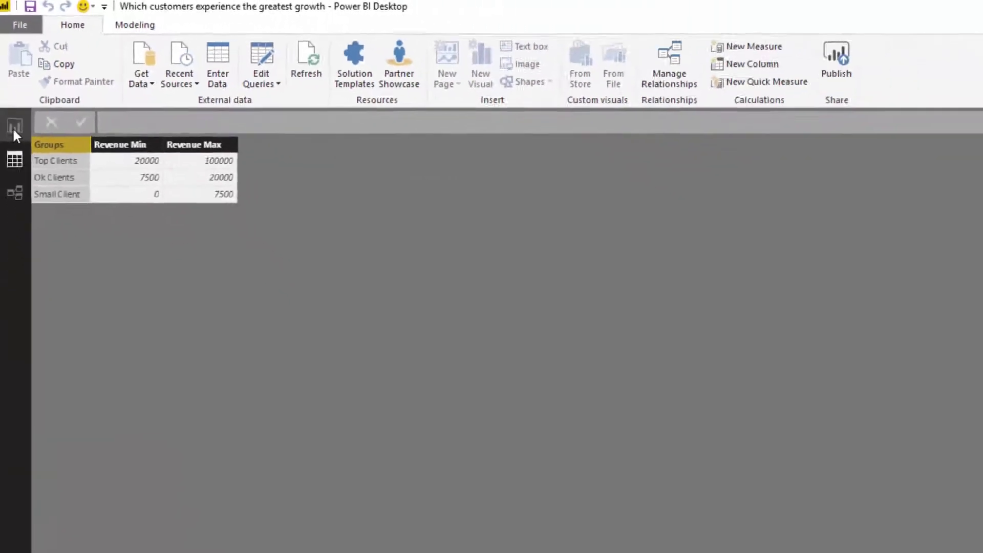
{"action": "left_click", "coordinate": [14, 127]}
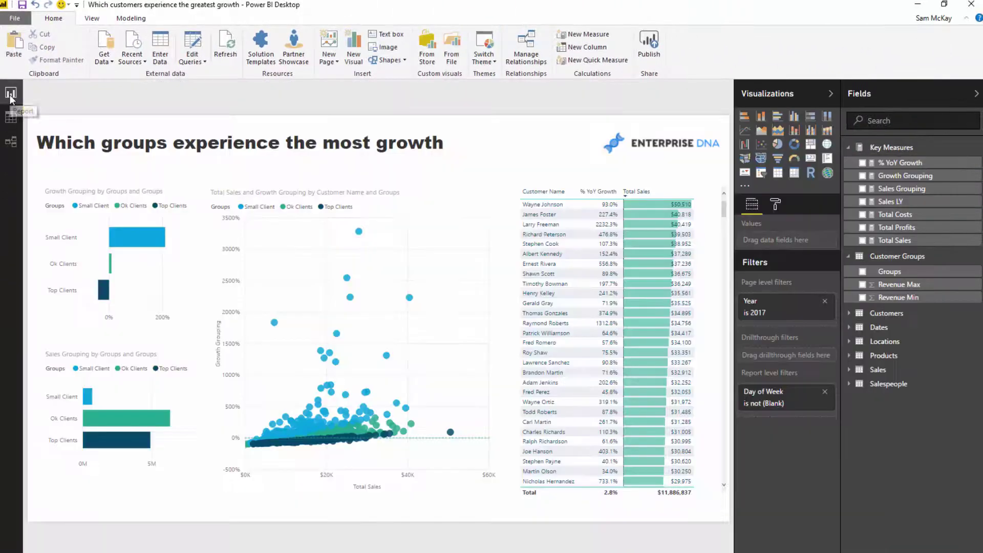
{"action": "left_click", "coordinate": [142, 204]}
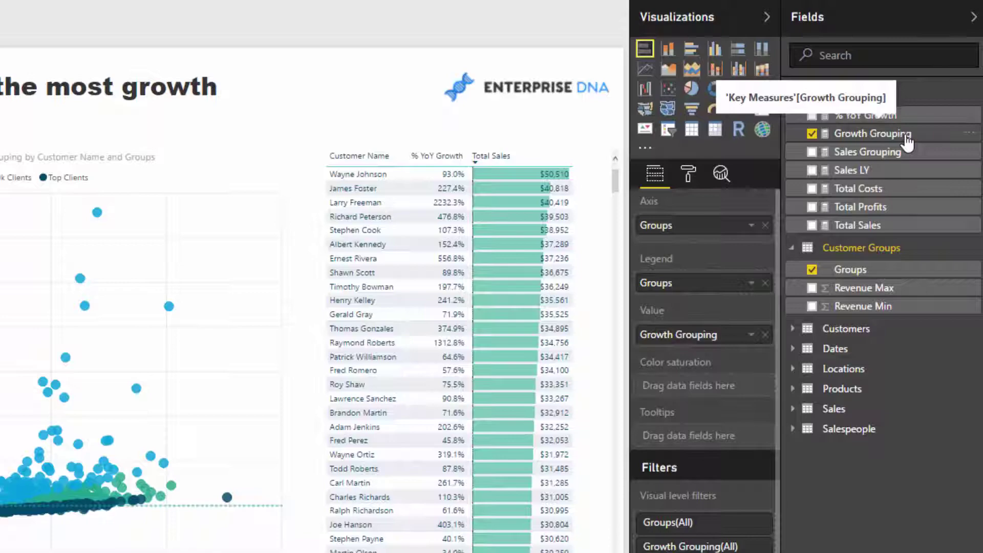
Show the Growth Grouping DAX, highlighting [% YoY Growth], VALUES(Customers[Customer Name]), [Sales LY] and 'Customer Groups'.
{"action": "left_click", "coordinate": [905, 135]}
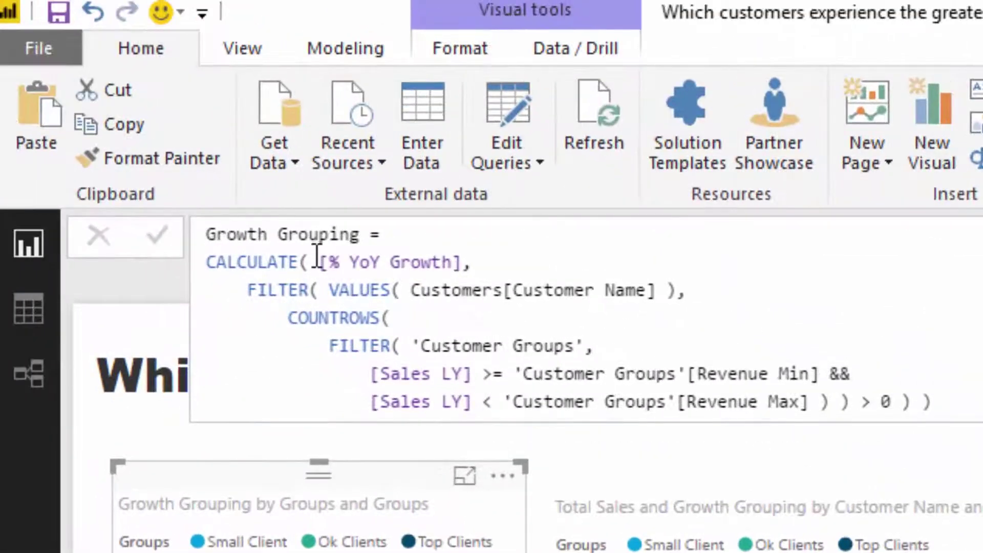
{"action": "left_click_drag", "start_coordinate": [319, 261], "coordinate": [475, 258]}
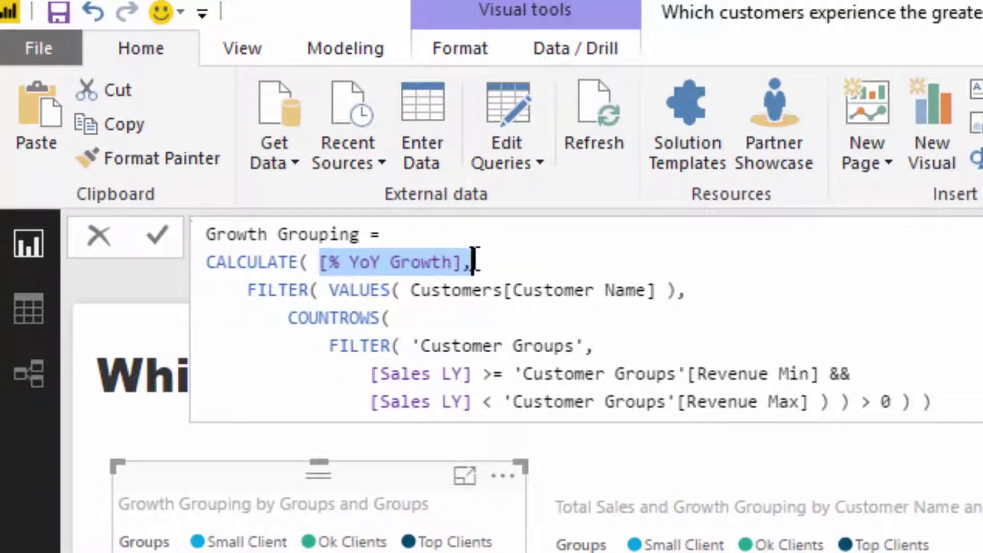
{"action": "left_click_drag", "start_coordinate": [698, 289], "coordinate": [320, 290]}
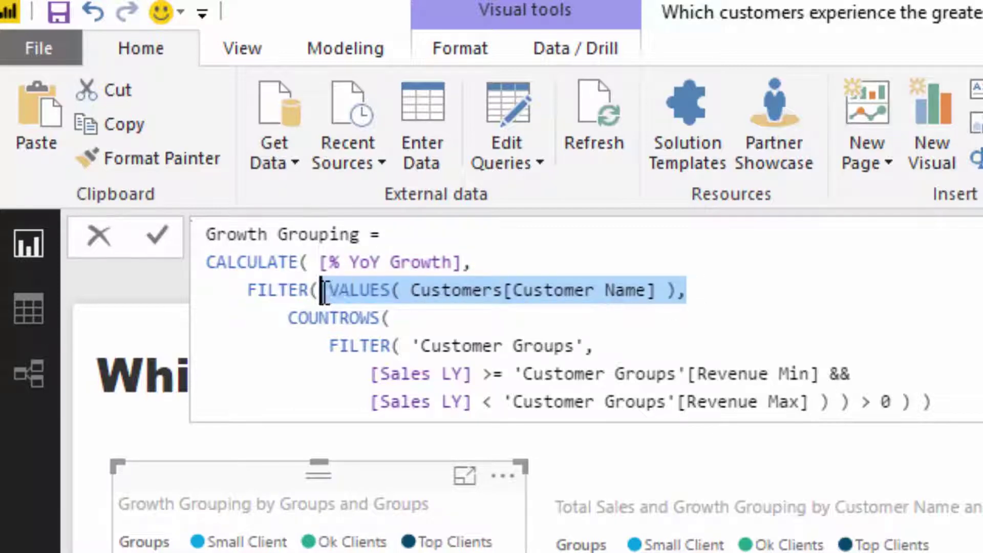
{"action": "left_click", "coordinate": [331, 290]}
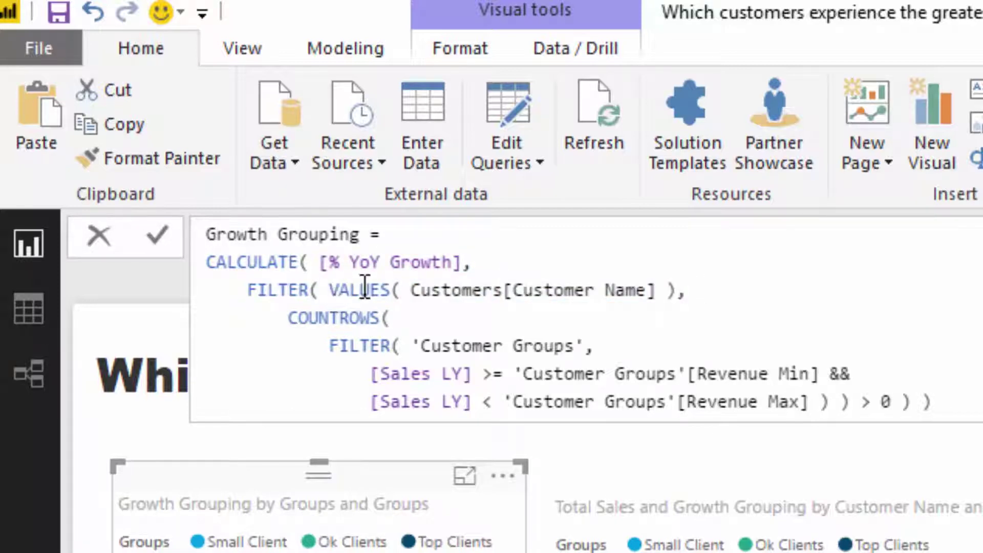
{"action": "left_click", "coordinate": [687, 306], "text": "shift"}
{"action": "left_click", "coordinate": [692, 293], "text": "shift"}
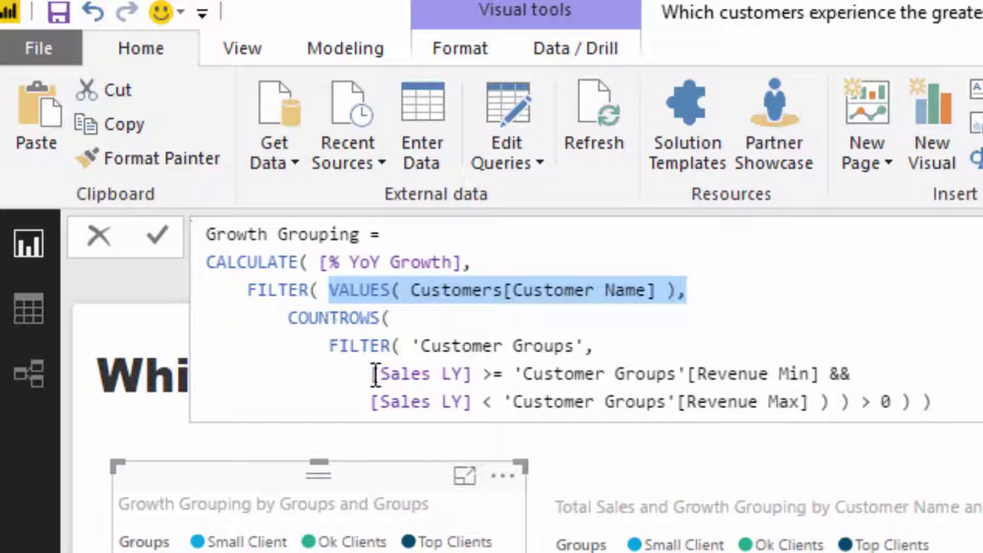
{"action": "left_click_drag", "start_coordinate": [373, 376], "coordinate": [472, 374]}
{"action": "key", "text": "ctrl+c"}
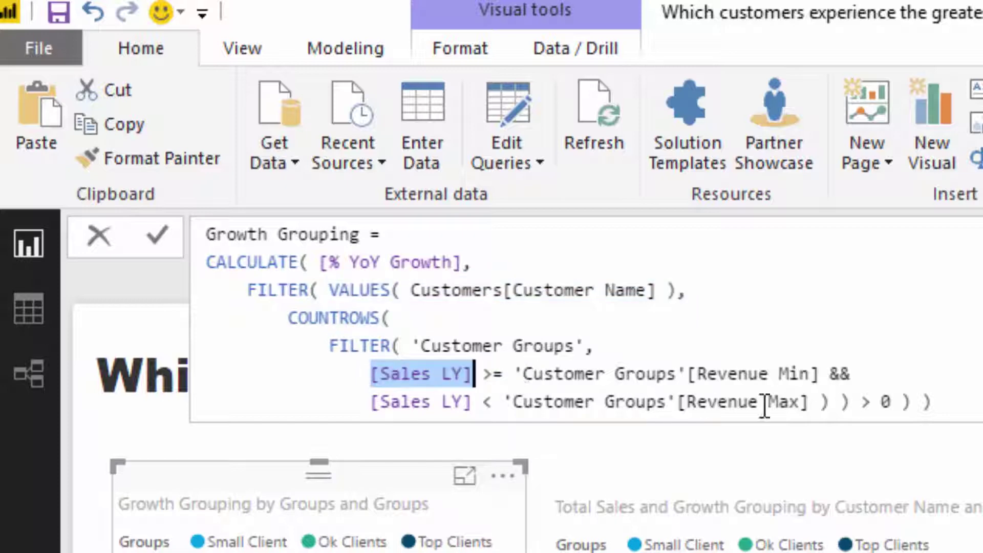
{"action": "left_click_drag", "start_coordinate": [597, 345], "coordinate": [417, 342]}
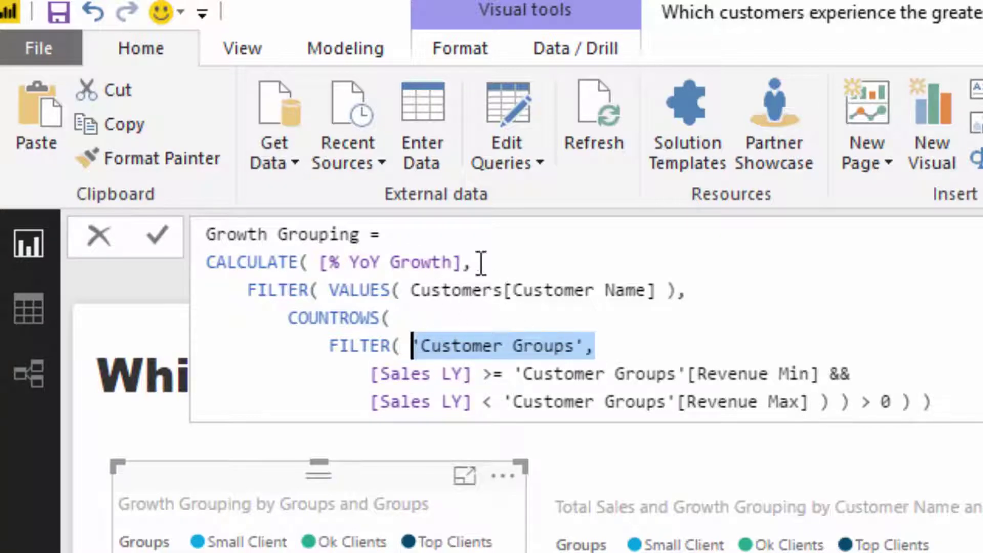
{"action": "left_click_drag", "start_coordinate": [471, 262], "coordinate": [319, 256]}
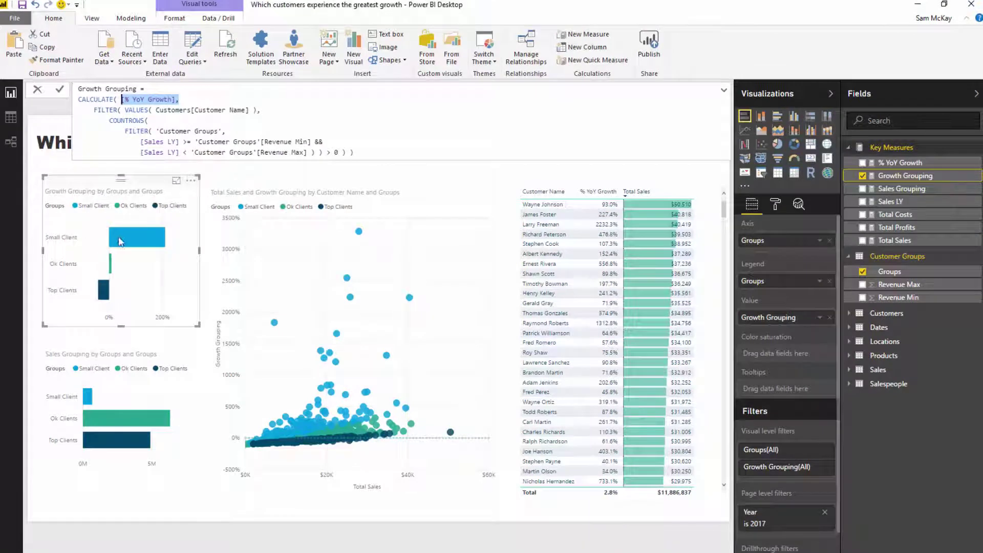
Cross-highlight the report for Small Client, clear it, then select the Sales Grouping bar chart.
{"action": "key", "text": "Return"}
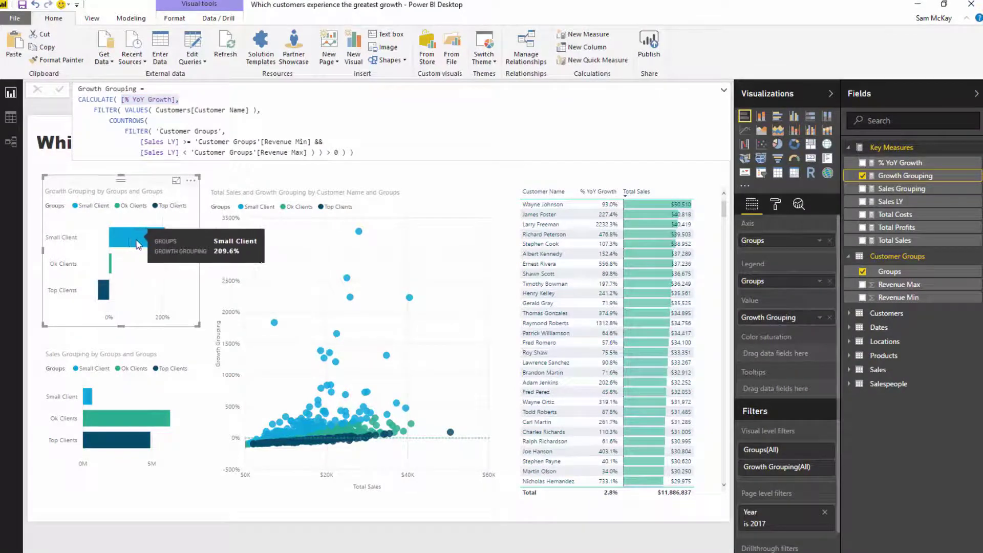
{"action": "left_click", "coordinate": [137, 245]}
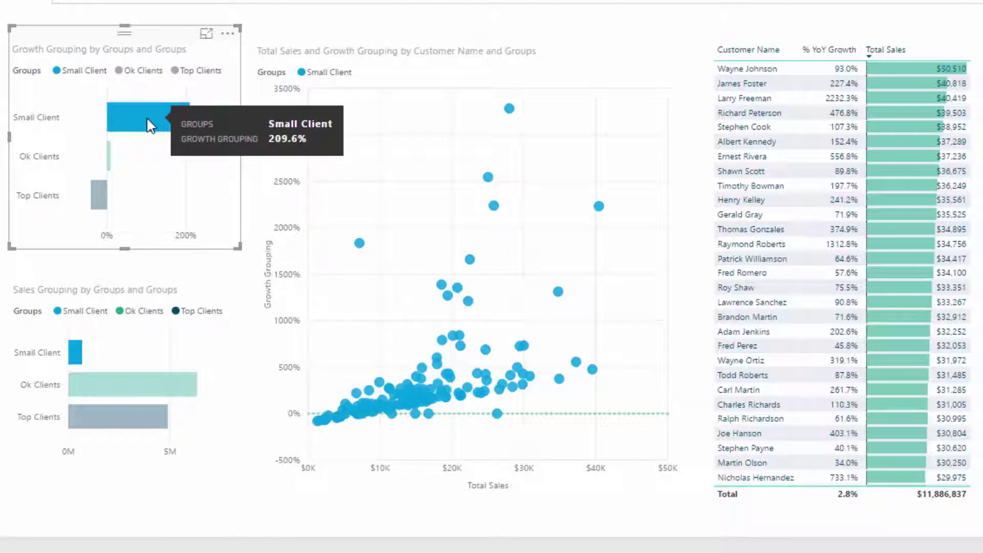
{"action": "left_click", "coordinate": [146, 117]}
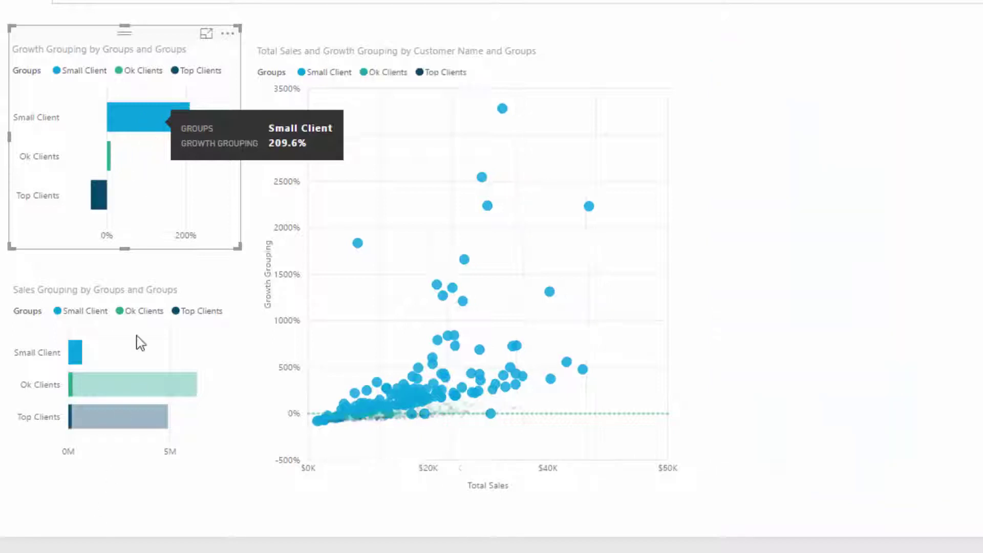
{"action": "left_click", "coordinate": [157, 290]}
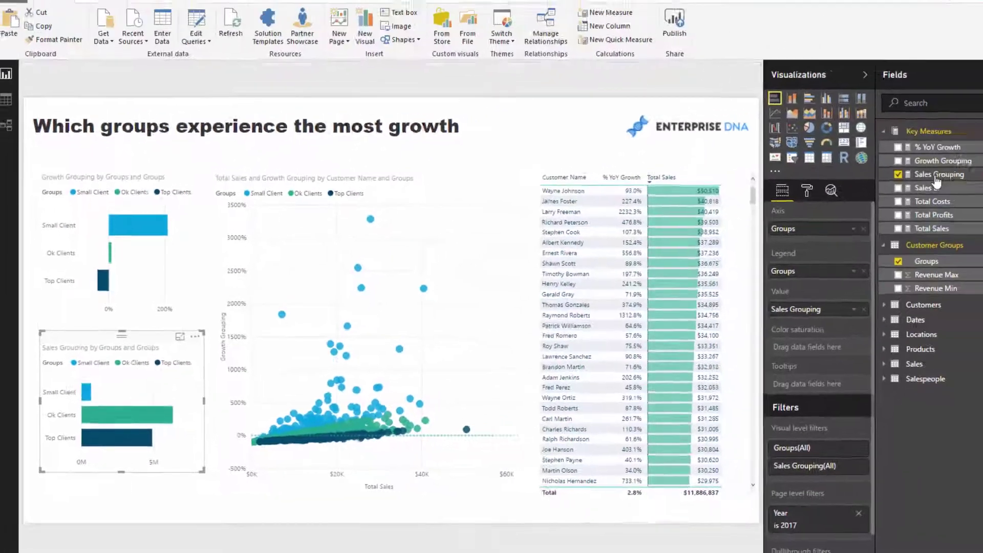
Show the Sales Grouping DAX, highlighting [Total Sales] and its revenue range conditions.
{"action": "left_click", "coordinate": [937, 175]}
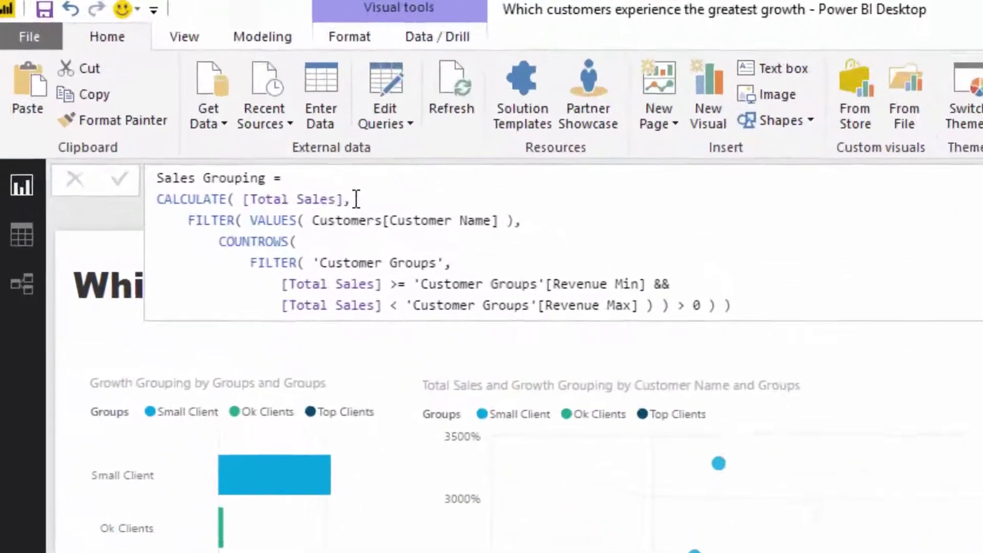
{"action": "left_click_drag", "start_coordinate": [356, 198], "coordinate": [243, 199]}
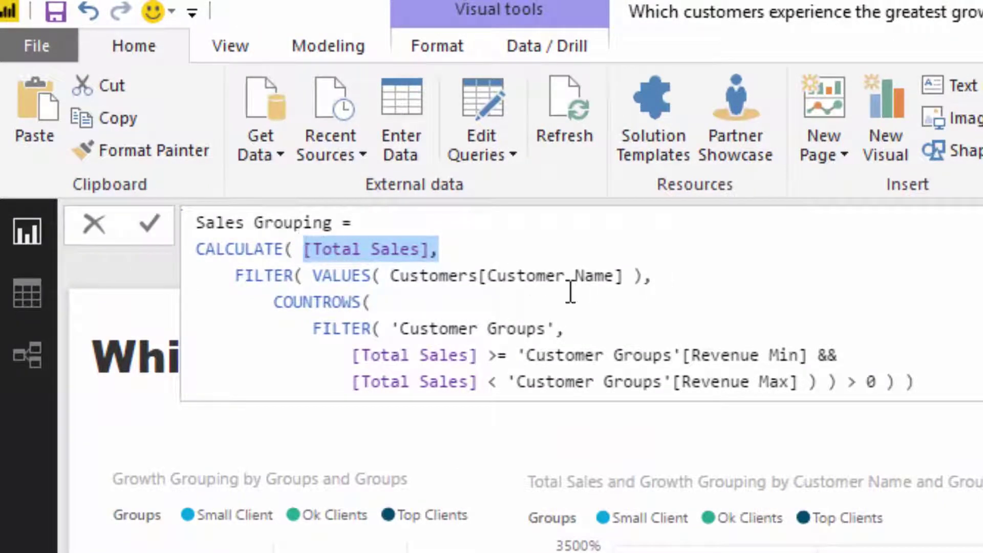
{"action": "left_click", "coordinate": [347, 355]}
{"action": "left_click_drag", "start_coordinate": [345, 355], "coordinate": [165, 224]}
{"action": "left_click", "coordinate": [969, 396]}
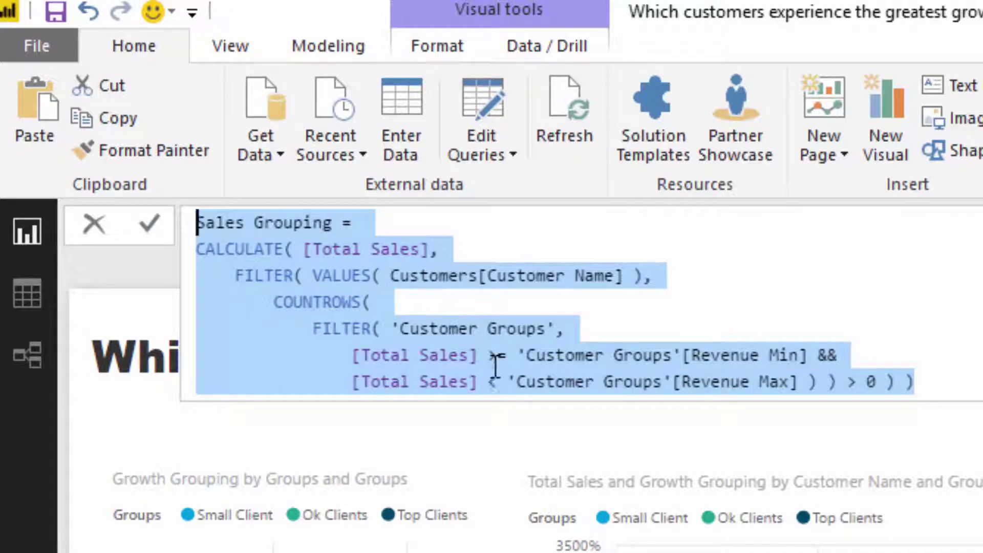
{"action": "left_click", "coordinate": [474, 356]}
Replace [Total Sales] with [Sales LY] in the Sales Grouping bound conditions and commit the formula.
{"action": "left_click_drag", "start_coordinate": [475, 355], "coordinate": [351, 366]}
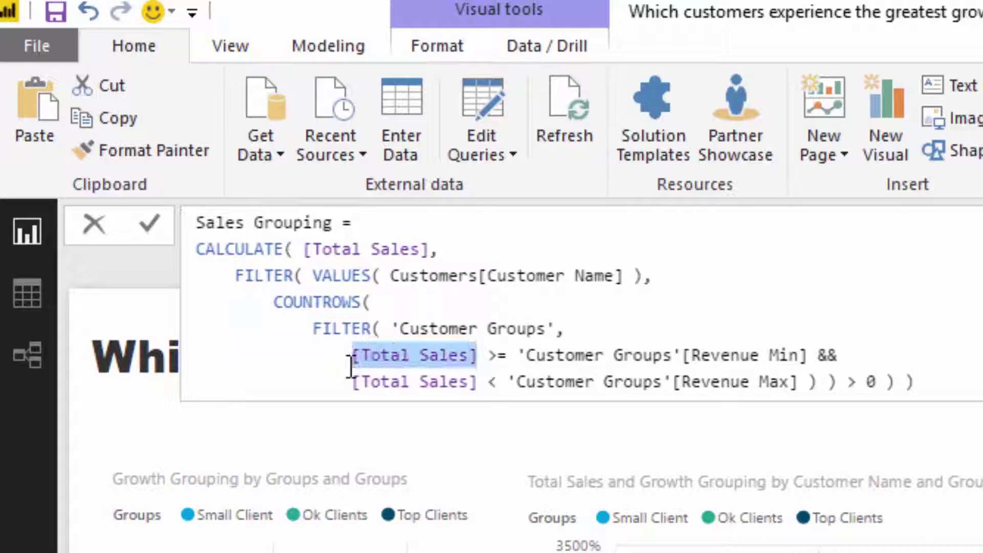
{"action": "type", "text": "[Sal"}
{"action": "key", "text": "Tab"}
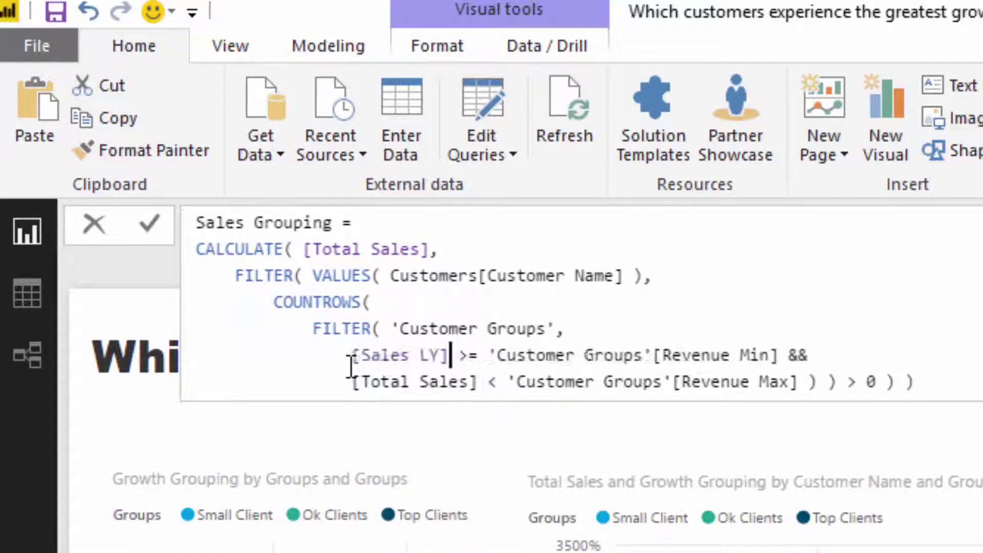
{"action": "key", "text": "ctrl+shift+Left"}
{"action": "key", "text": "ctrl+shift+Left"}
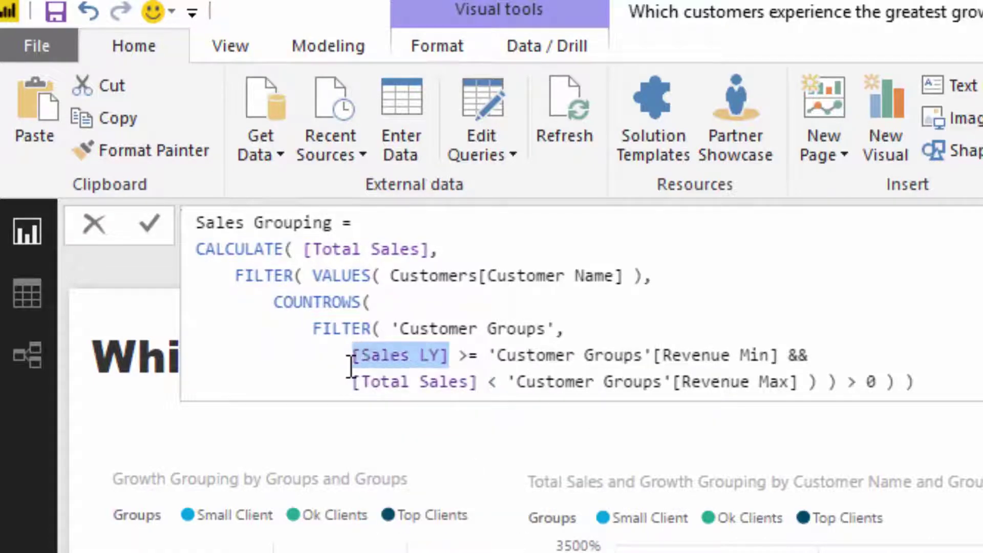
{"action": "left_click", "coordinate": [478, 381]}
{"action": "key", "text": "ctrl+shift+Left"}
{"action": "key", "text": "ctrl+shift+Left"}
{"action": "key", "text": "ctrl+v"}
{"action": "left_click", "coordinate": [819, 333]}
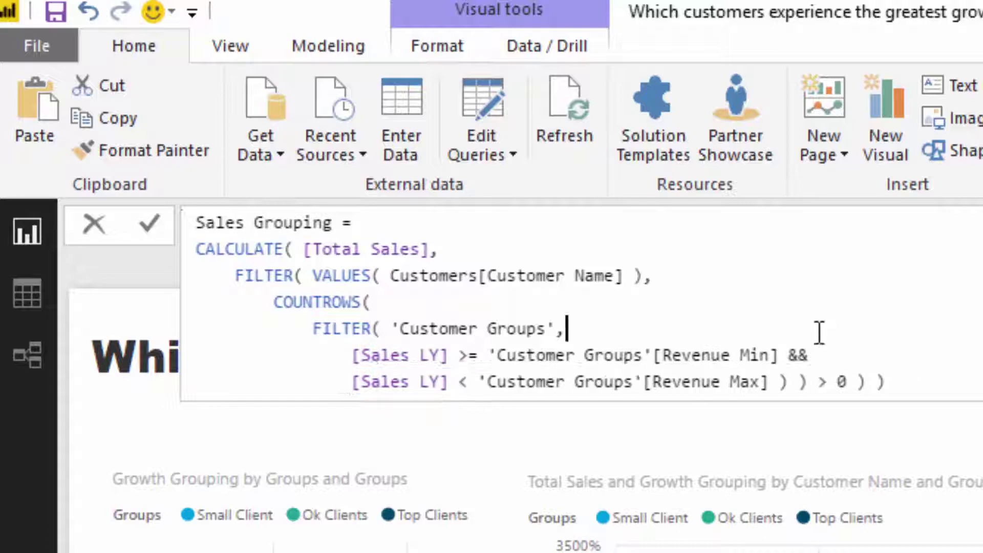
{"action": "key", "text": "Return"}
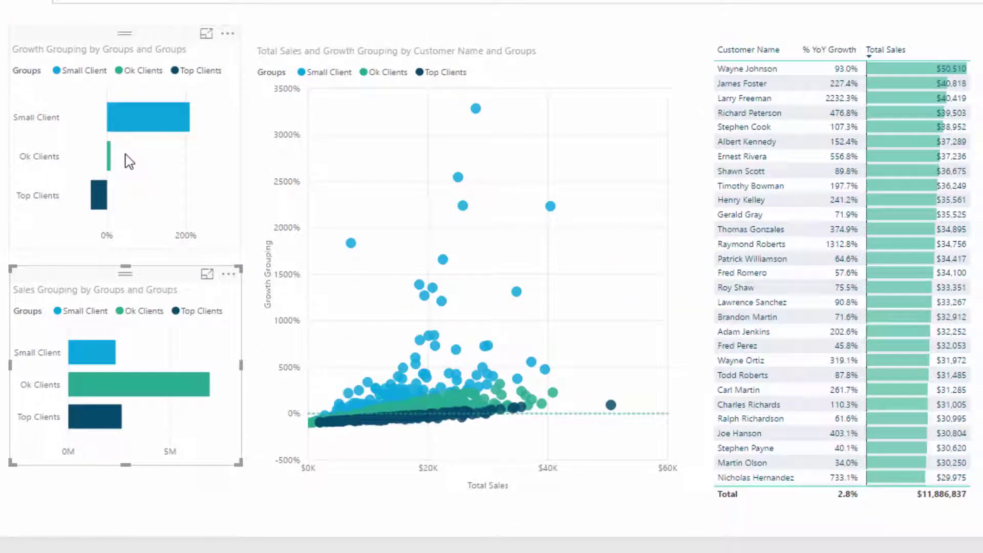
Deselect, then reselect the Sales Grouping bar chart to adjust it.
{"action": "left_click", "coordinate": [36, 256]}
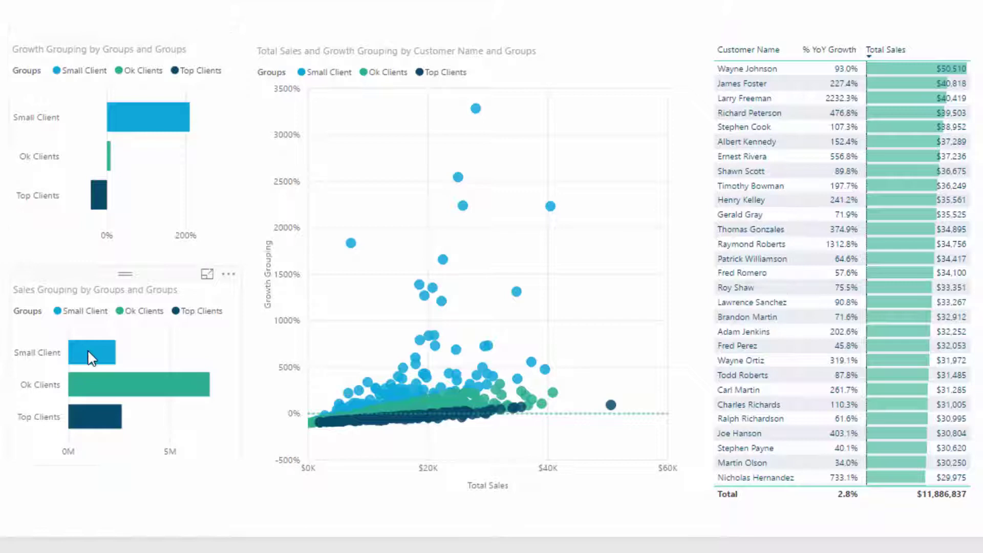
{"action": "mouse_move", "coordinate": [91, 358]}
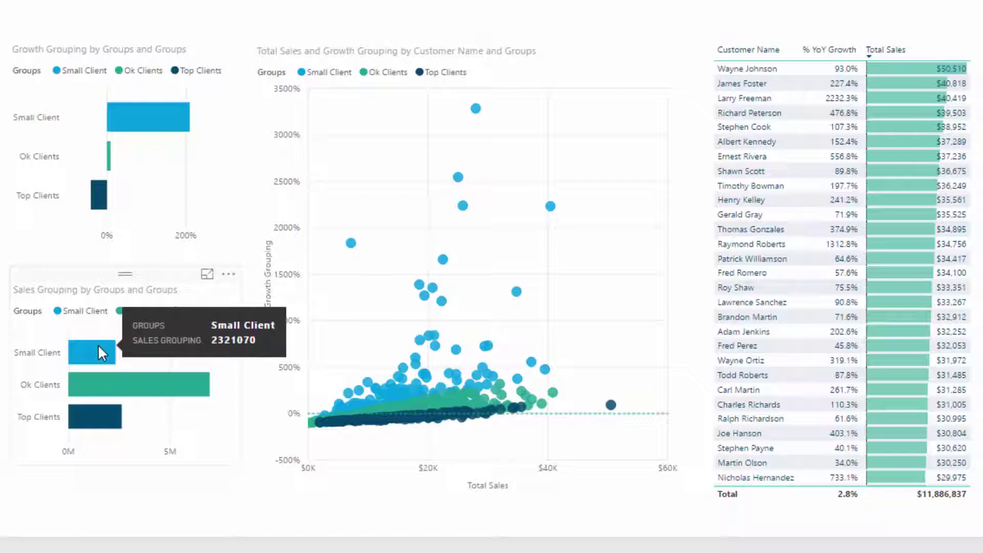
{"action": "mouse_move", "coordinate": [137, 117]}
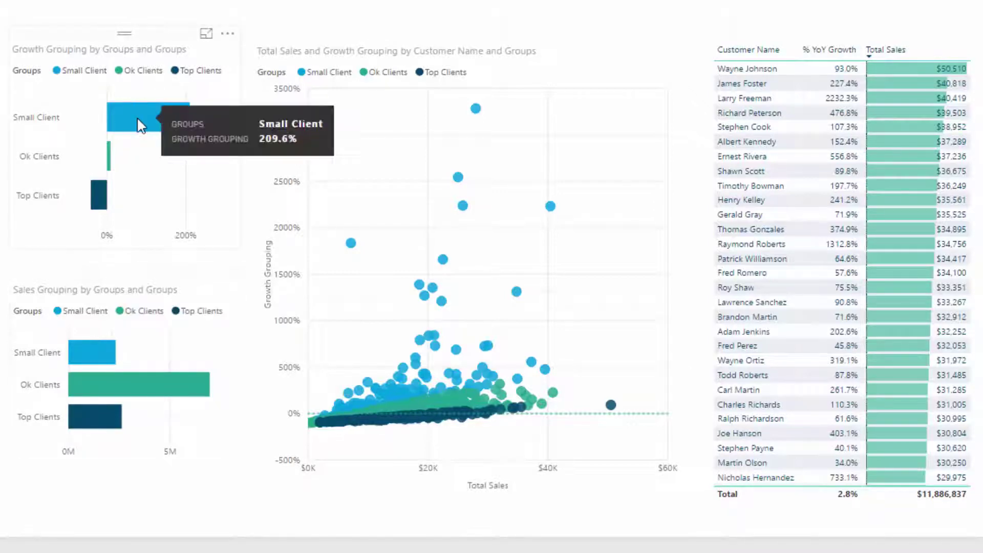
{"action": "left_click", "coordinate": [152, 287]}
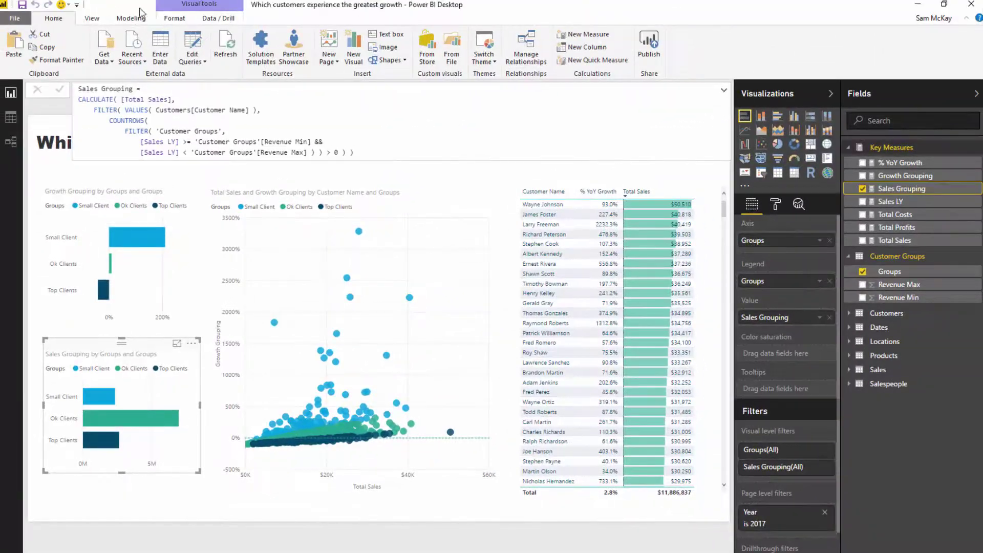
Format the Sales Grouping measure as $ English (United States) currency and view the chart.
{"action": "left_click", "coordinate": [174, 18]}
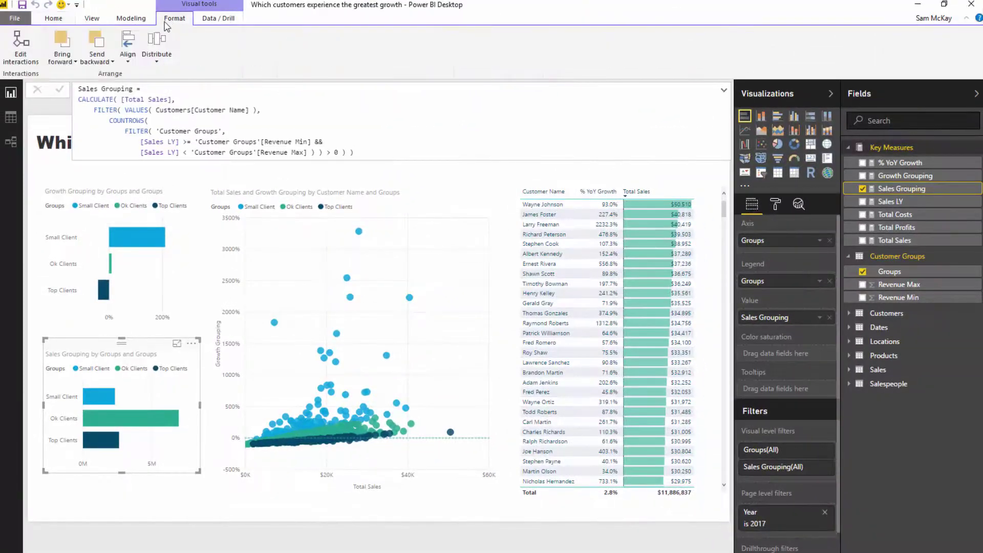
{"action": "left_click", "coordinate": [147, 19]}
{"action": "left_click", "coordinate": [459, 120]}
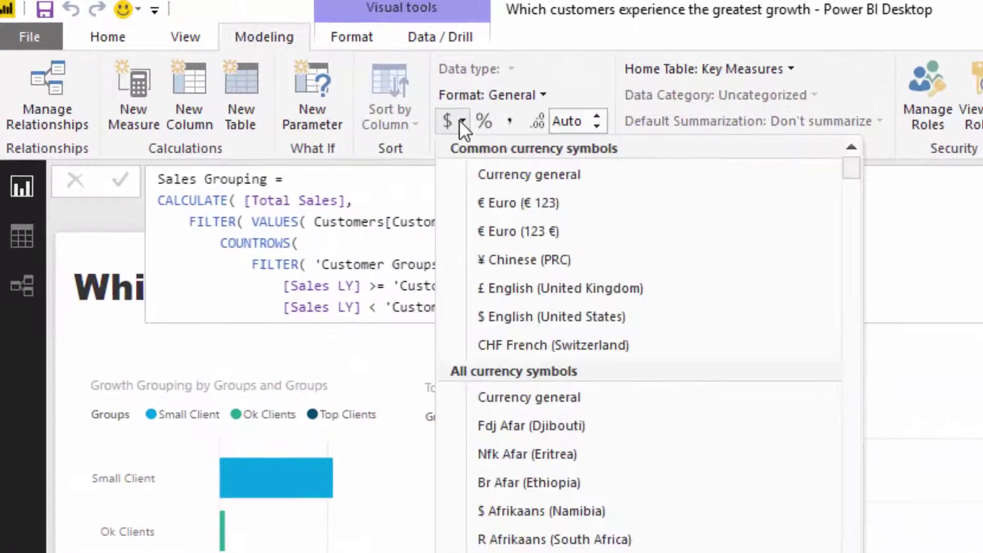
{"action": "left_click", "coordinate": [543, 311]}
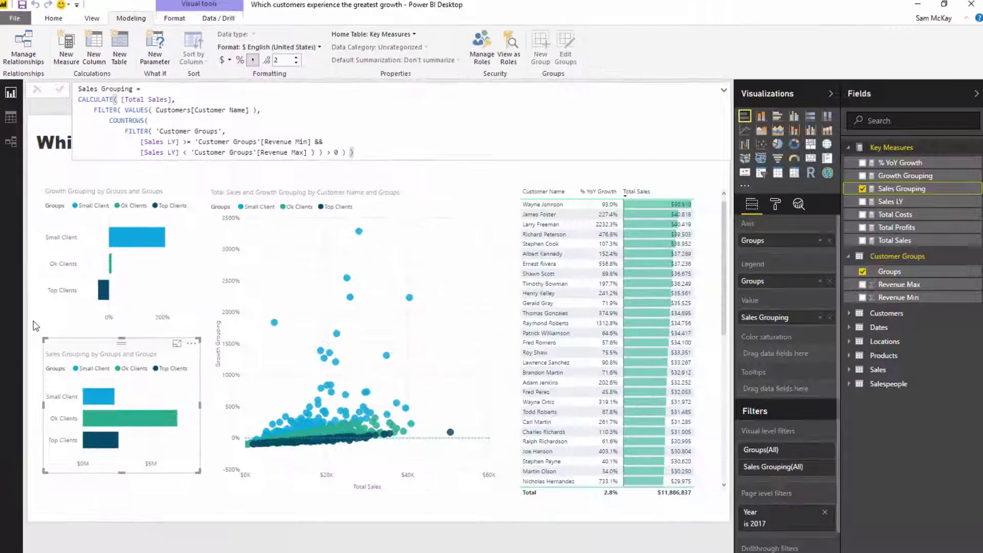
{"action": "left_click", "coordinate": [35, 325]}
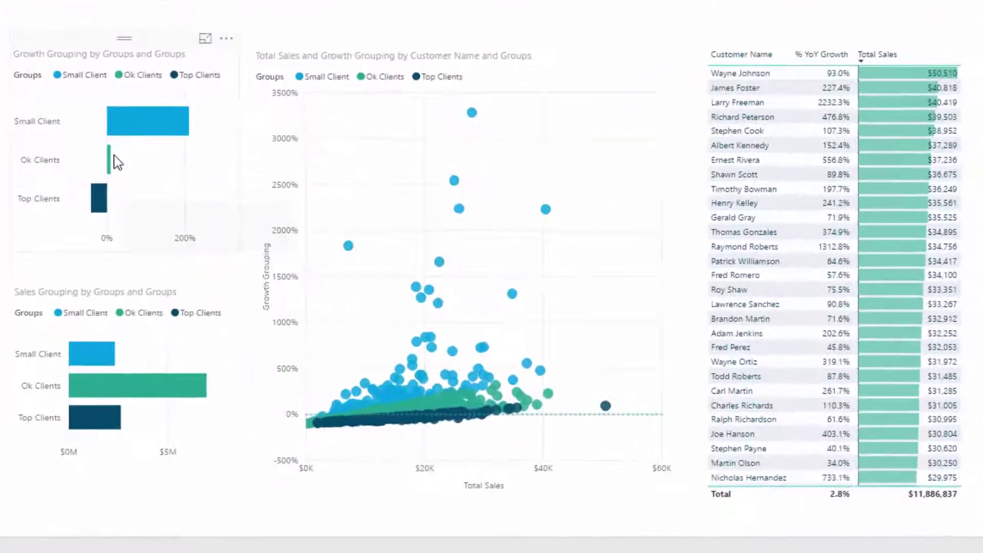
{"action": "mouse_move", "coordinate": [110, 261]}
{"action": "mouse_move", "coordinate": [128, 393]}
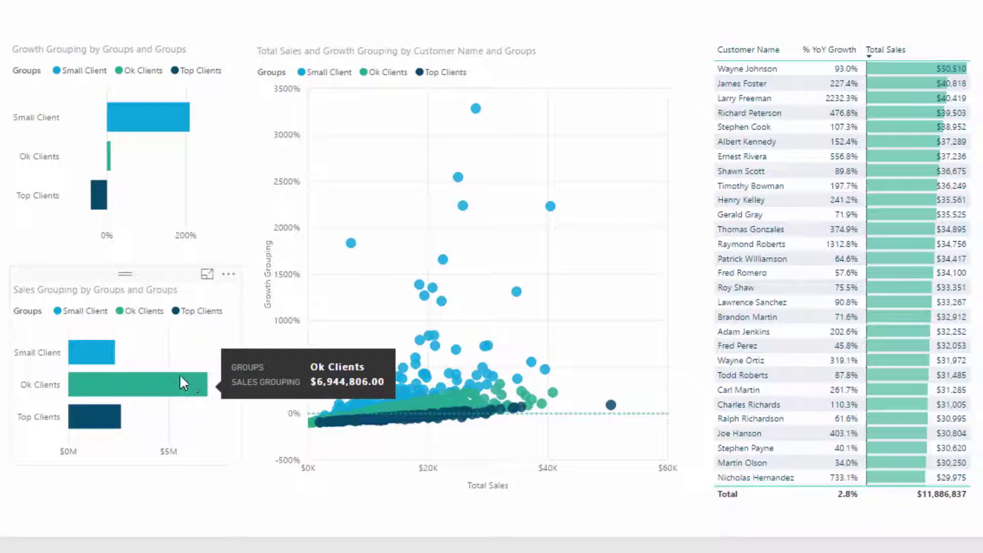
{"action": "left_click", "coordinate": [563, 36]}
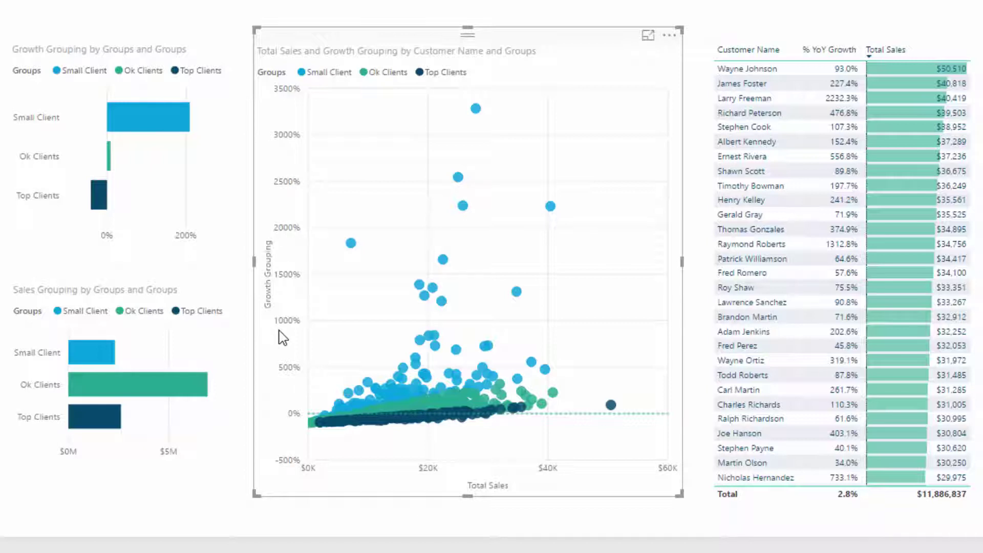
{"action": "mouse_move", "coordinate": [95, 195]}
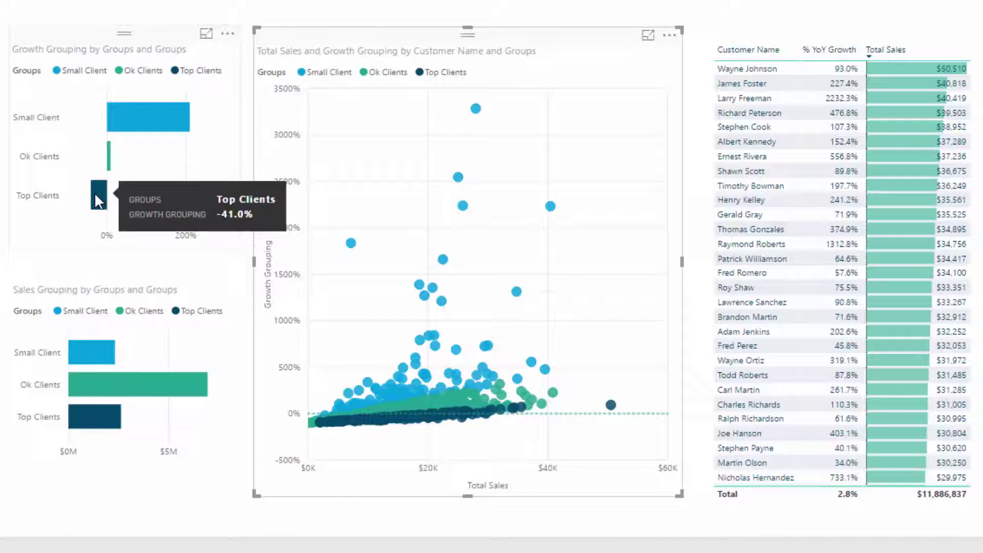
Cross-filter the report to Top Clients and show the scatter plot's fields and filters.
{"action": "left_click", "coordinate": [96, 197]}
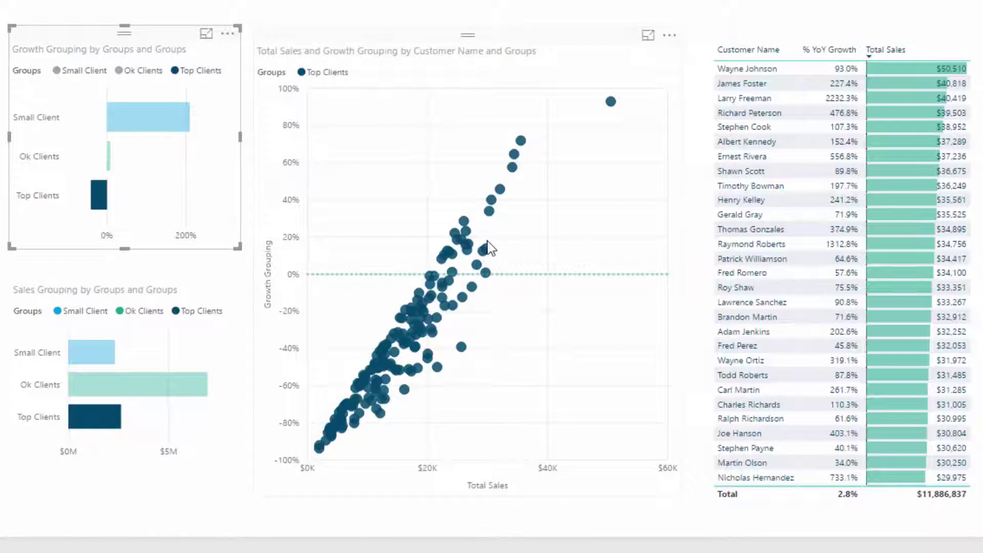
{"action": "left_click", "coordinate": [585, 47]}
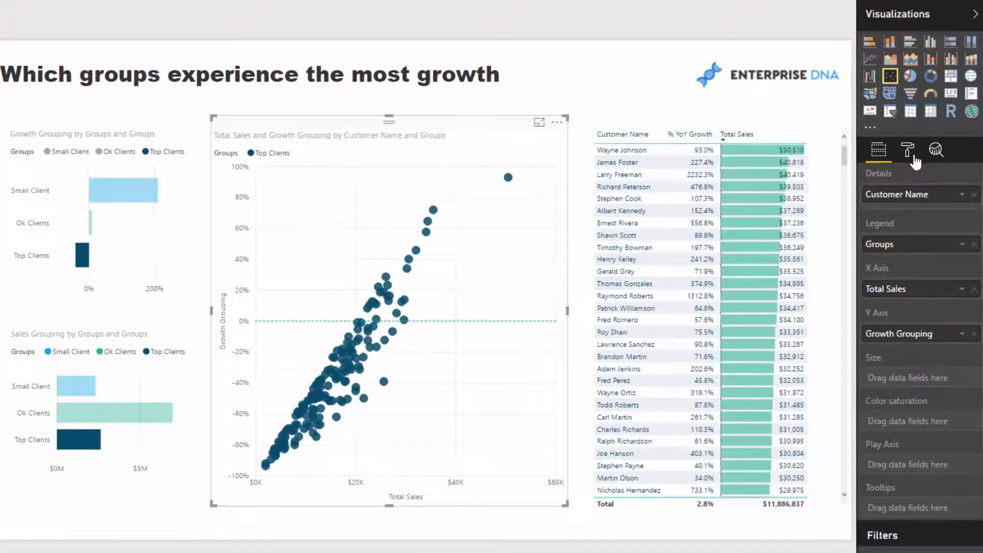
{"action": "left_click", "coordinate": [913, 156]}
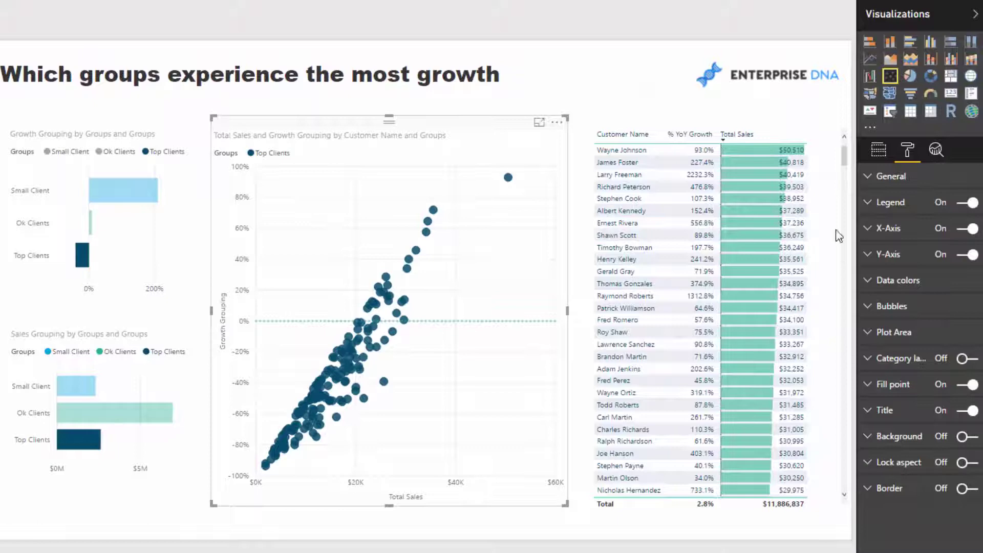
{"action": "left_click", "coordinate": [879, 150]}
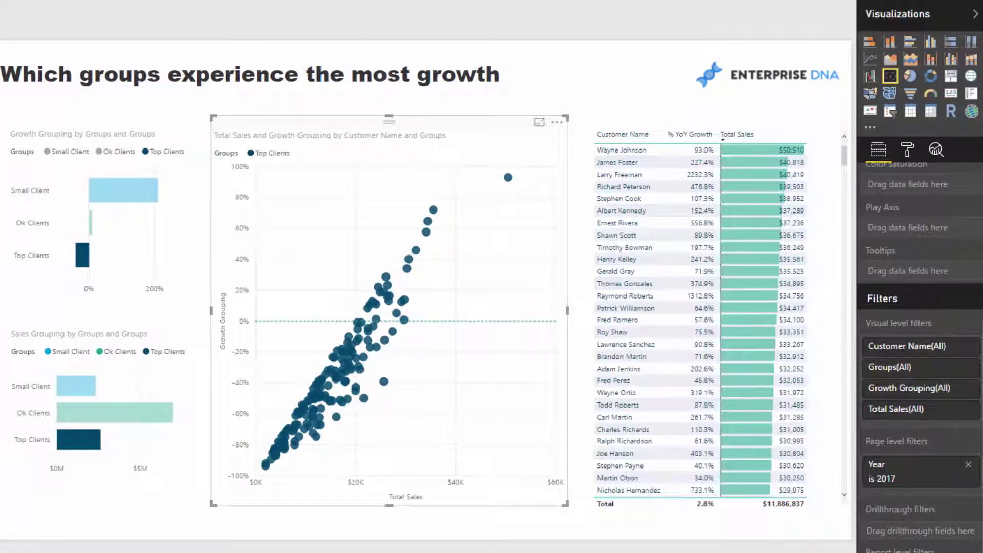
Filter the scatter plot to Growth Grouping less than 0 and turn on customer-name category labels.
{"action": "left_click", "coordinate": [965, 388]}
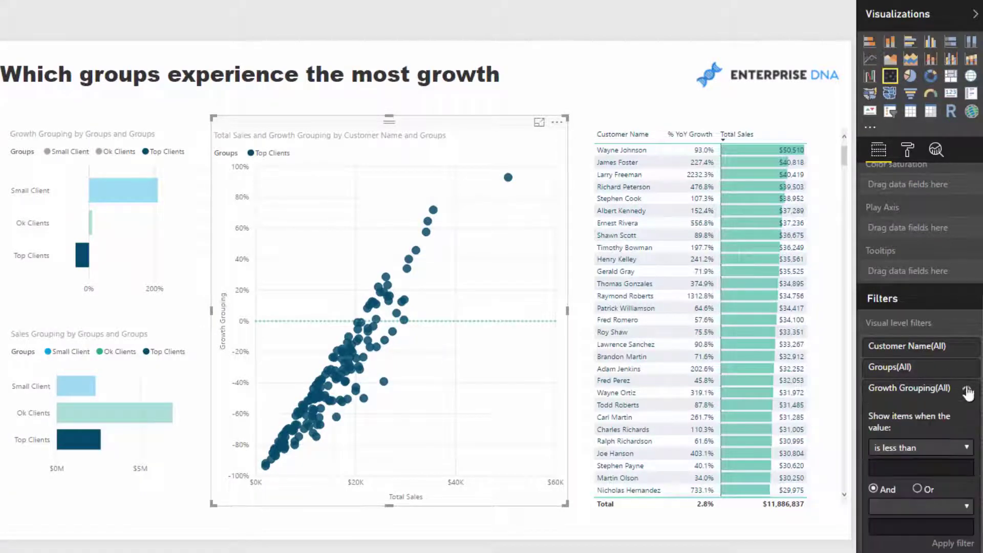
{"action": "left_click", "coordinate": [946, 446]}
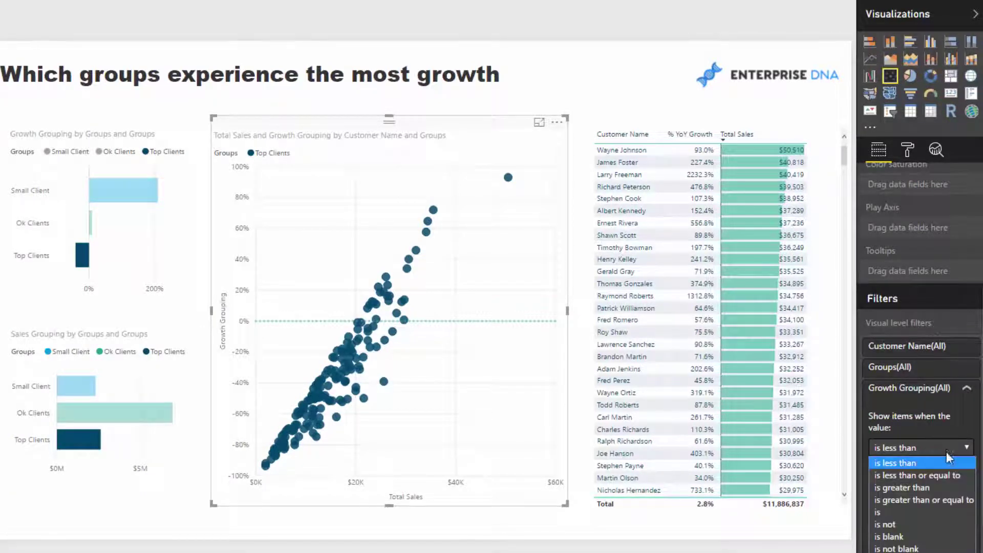
{"action": "left_click", "coordinate": [929, 462]}
{"action": "type", "text": "0"}
{"action": "key", "text": "Return"}
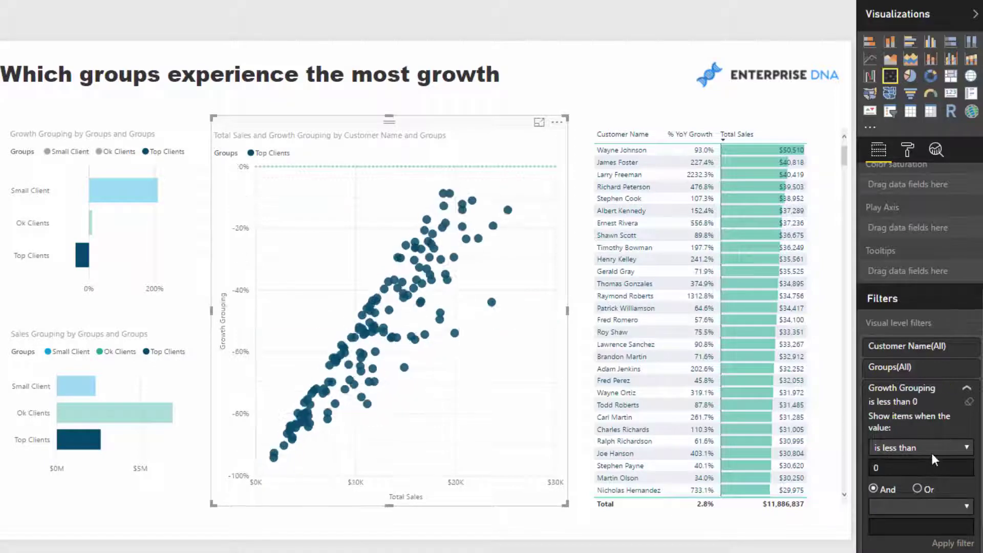
{"action": "left_click", "coordinate": [907, 150]}
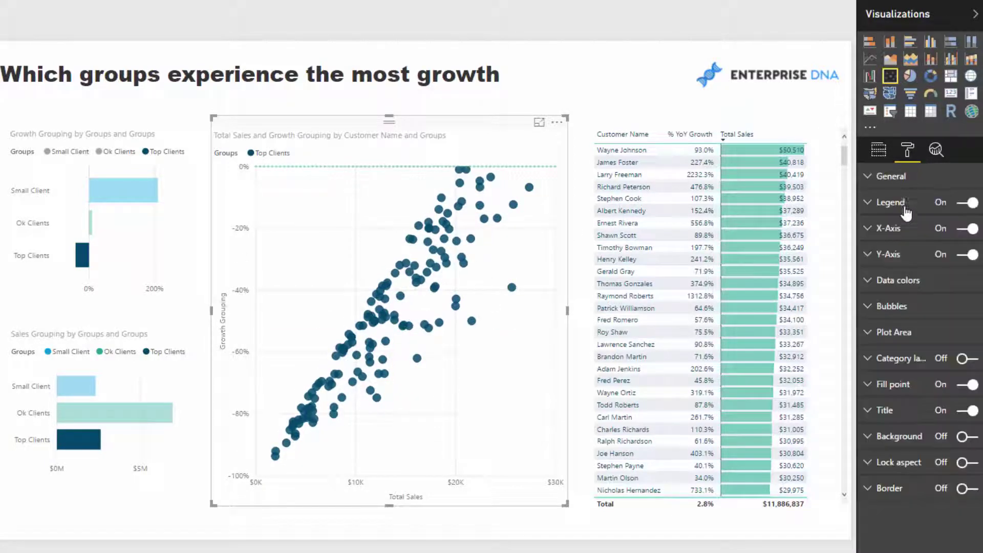
{"action": "left_click", "coordinate": [972, 364]}
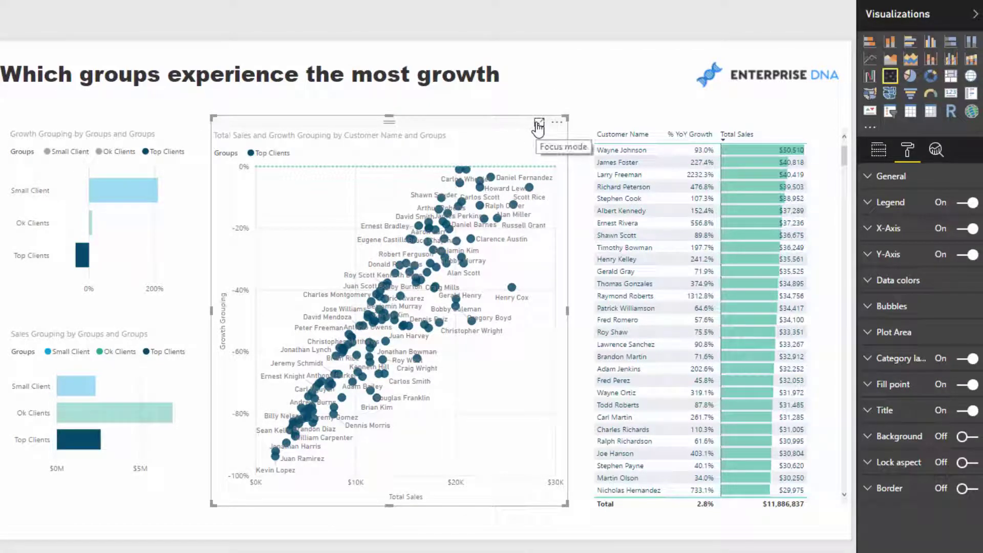
Show the labelled scatter plot on its own in focus mode.
{"action": "left_click", "coordinate": [538, 125]}
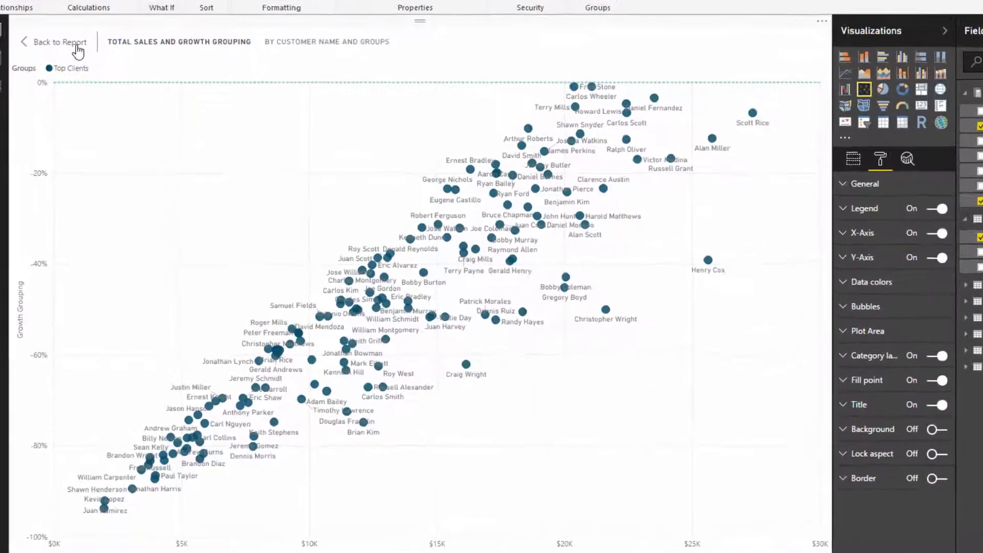
Go back to the report page and display the Growth Grouping measure's DAX formula.
{"action": "left_click", "coordinate": [82, 110]}
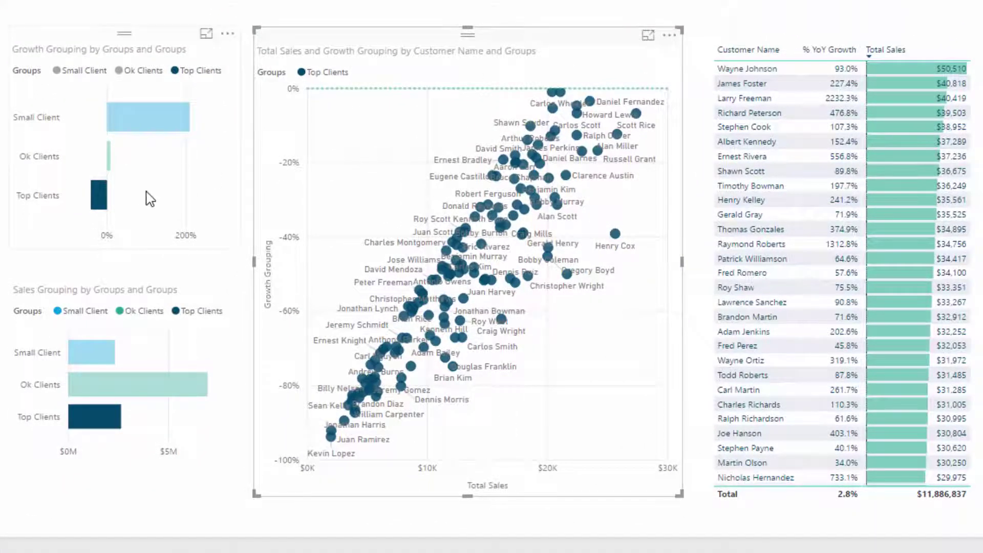
{"action": "mouse_move", "coordinate": [100, 202]}
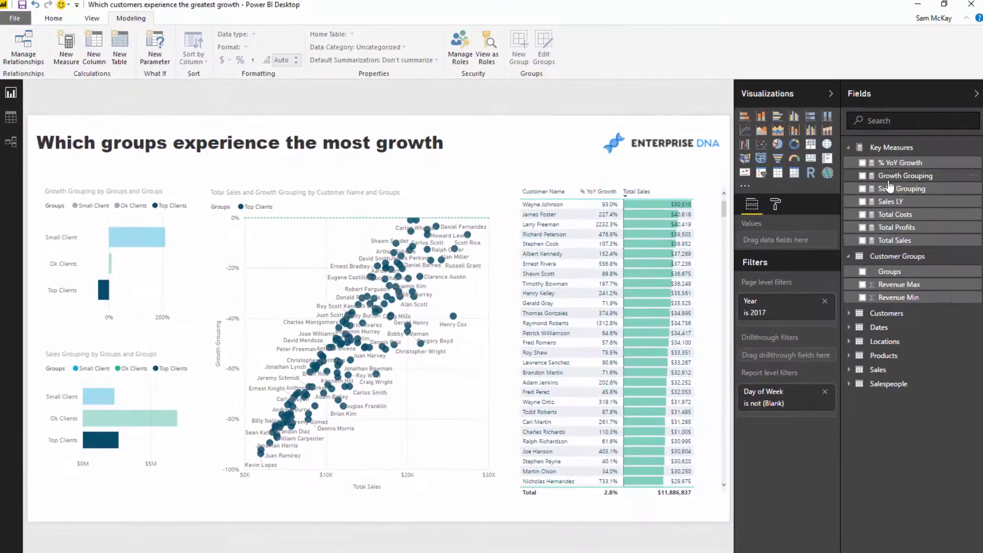
{"action": "left_click", "coordinate": [905, 175]}
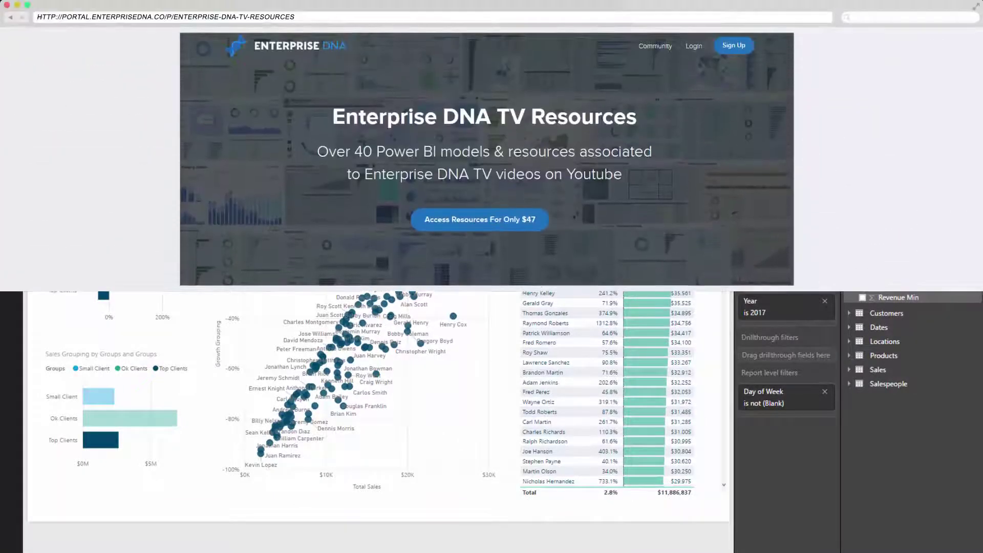
{"action": "left_click", "coordinate": [527, 223]}
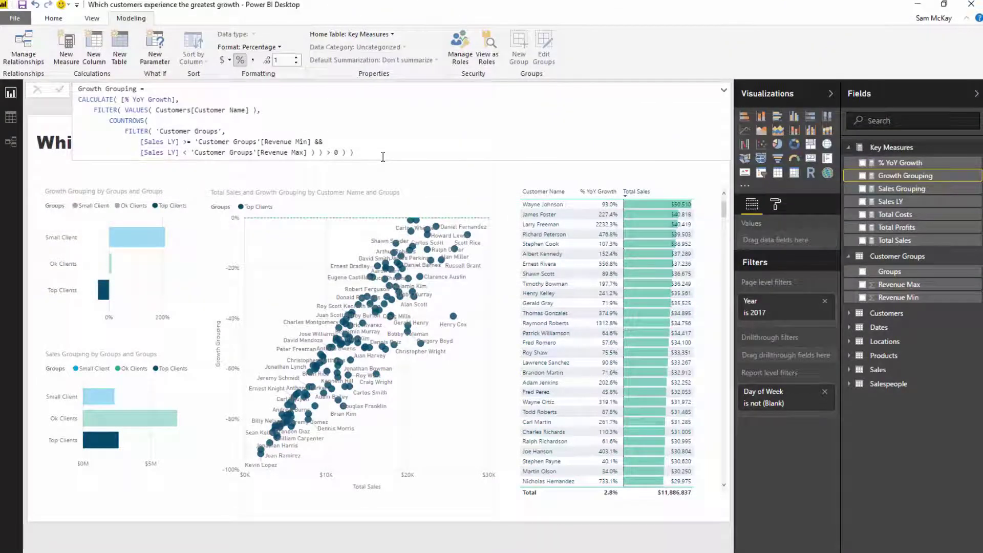
Close the Growth Grouping formula and select the filtered scatter plot on the report page.
{"action": "left_click", "coordinate": [383, 157]}
{"action": "left_click", "coordinate": [379, 174]}
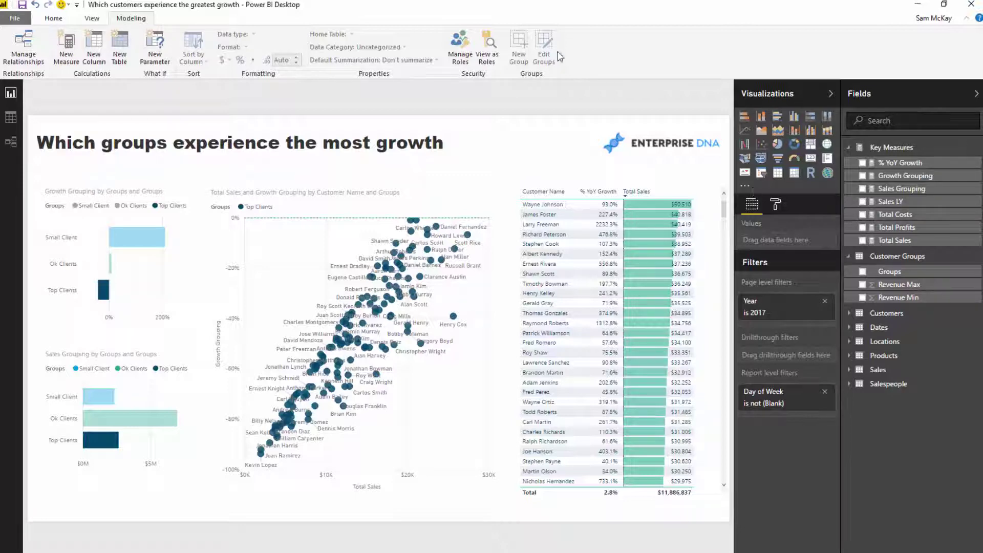
{"action": "left_click", "coordinate": [354, 226]}
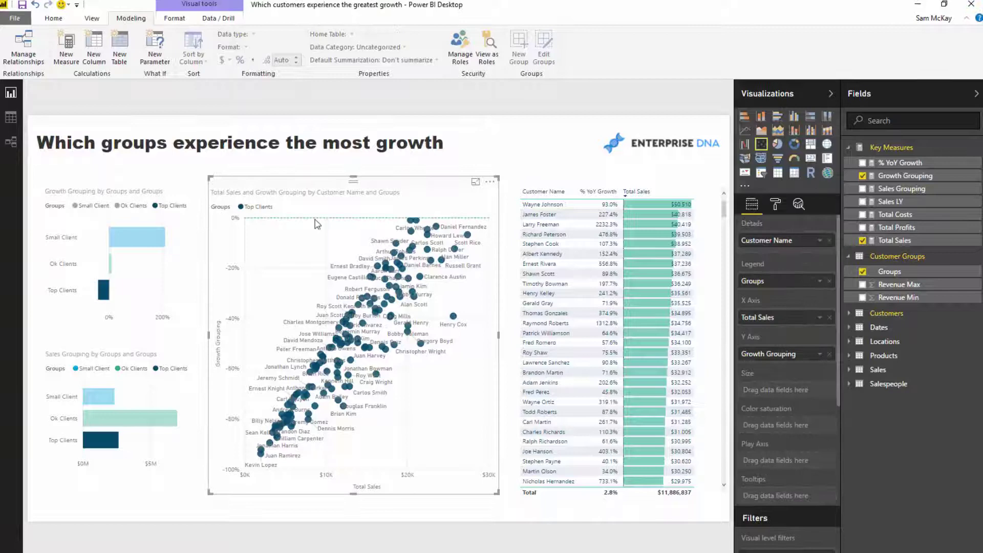